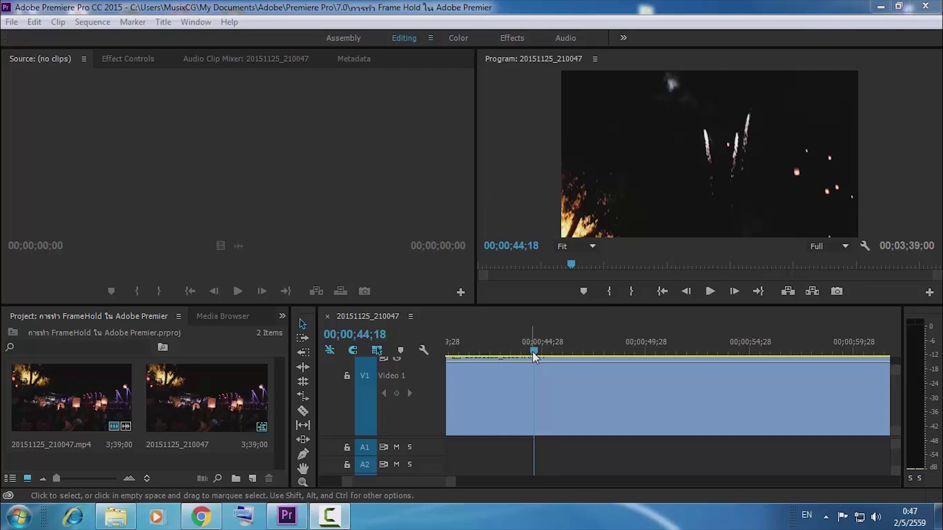
# Split the fireworks clip with the Razor tool at 00;00;45;06 and again at 00;00;45;23
pyautogui.moveTo(533, 353); pyautogui.dragTo(546, 353)
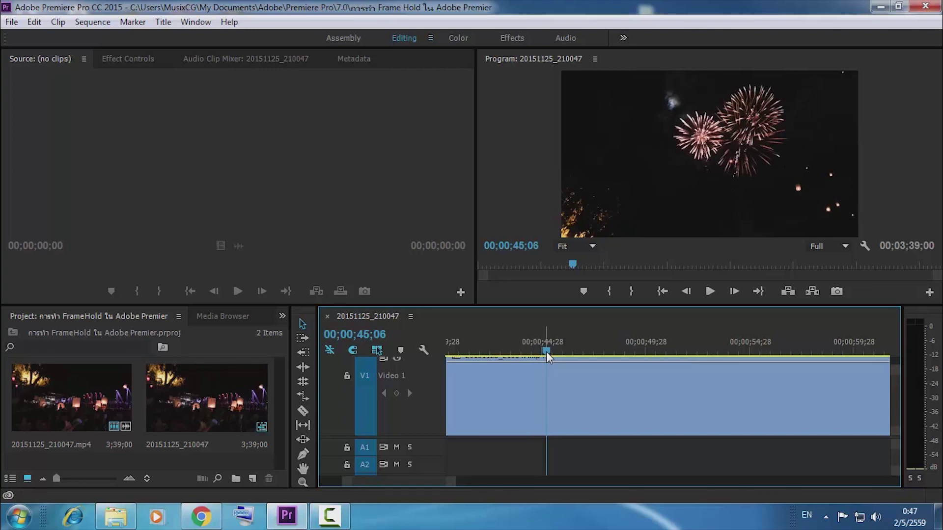
pyautogui.click(306, 411)
pyautogui.click(548, 394)
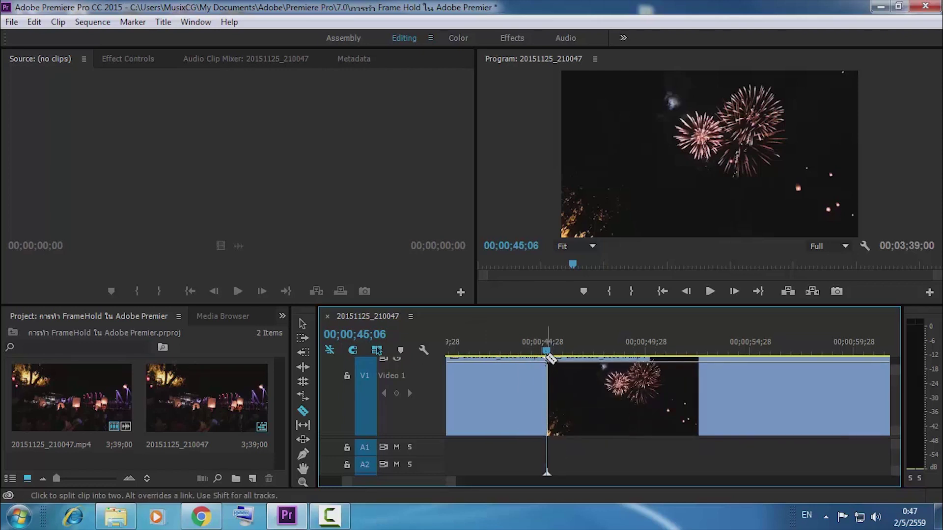
pyautogui.moveTo(546, 352); pyautogui.dragTo(559, 353)
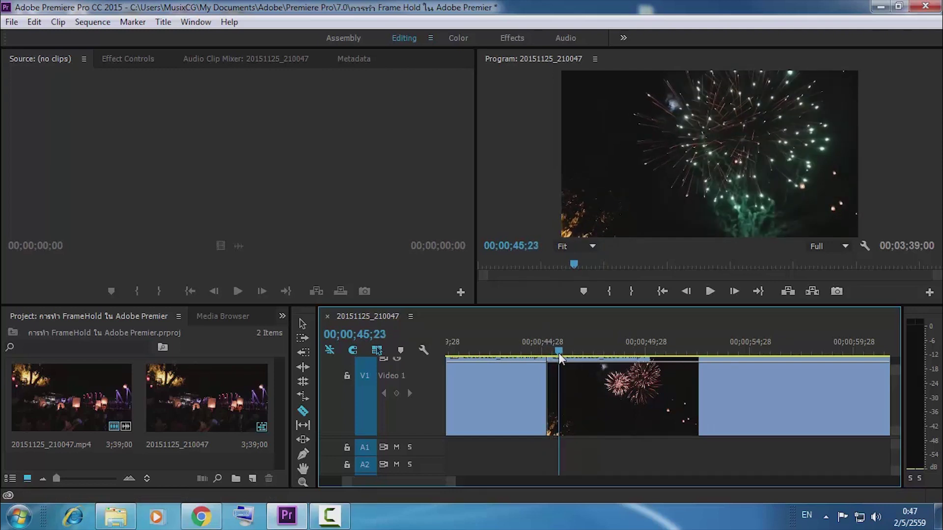
pyautogui.click(560, 390)
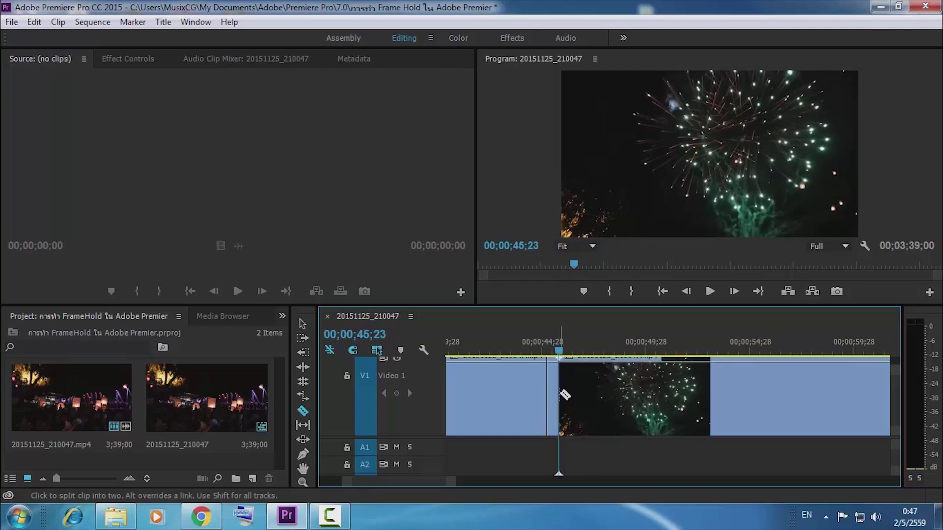
# Select the short segment between the two cuts and set its Frame Hold Options to hold on In Point
pyautogui.click(305, 328)
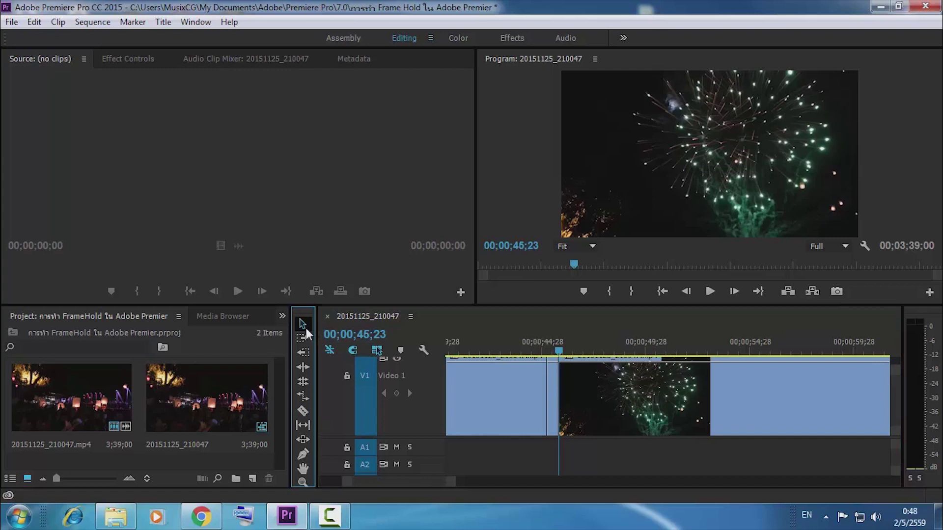
pyautogui.click(552, 397)
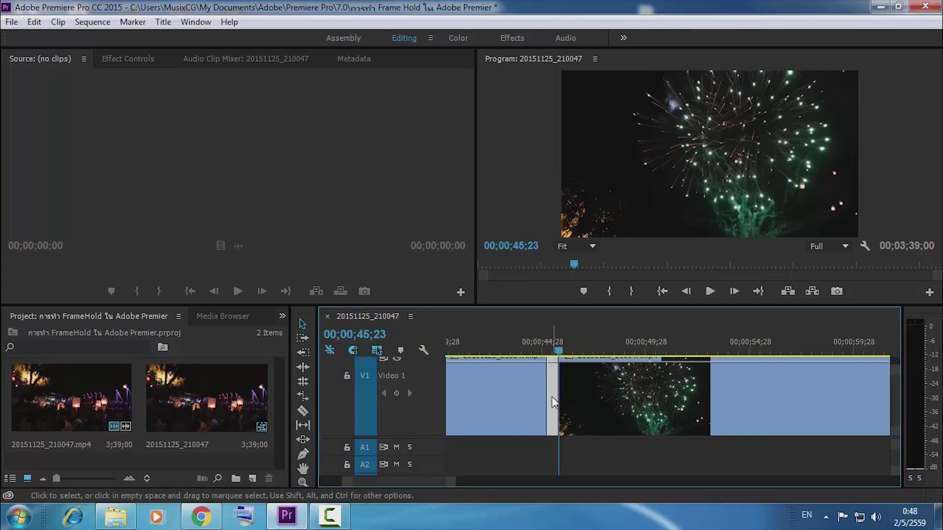
pyautogui.rightClick(554, 402)
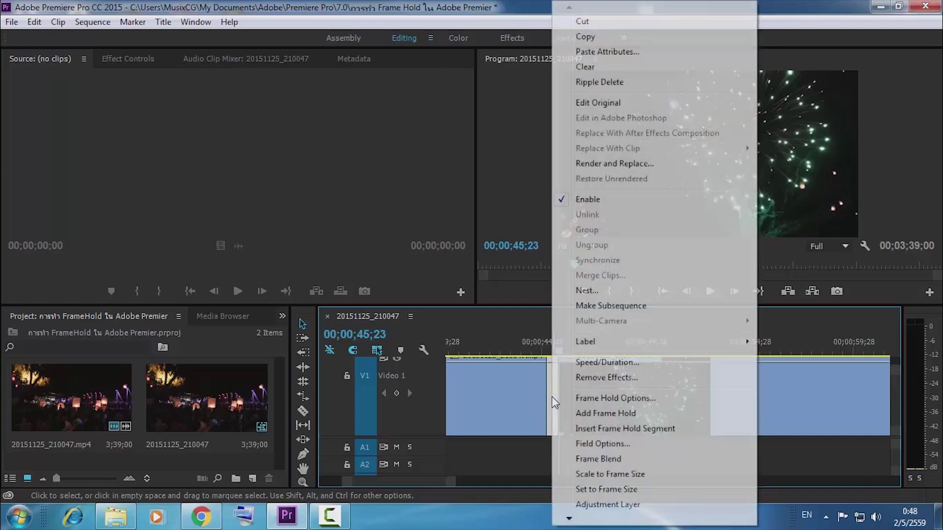
pyautogui.click(602, 399)
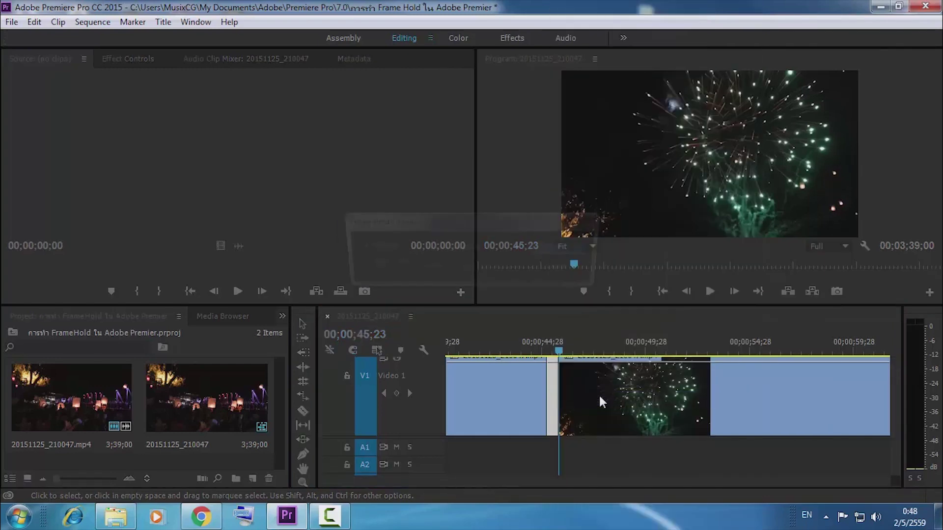
pyautogui.click(458, 248)
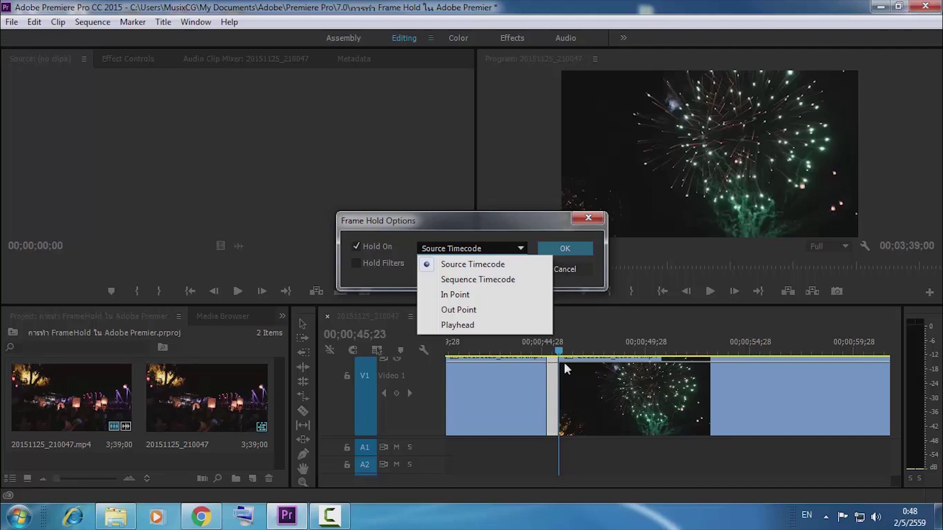
pyautogui.click(465, 298)
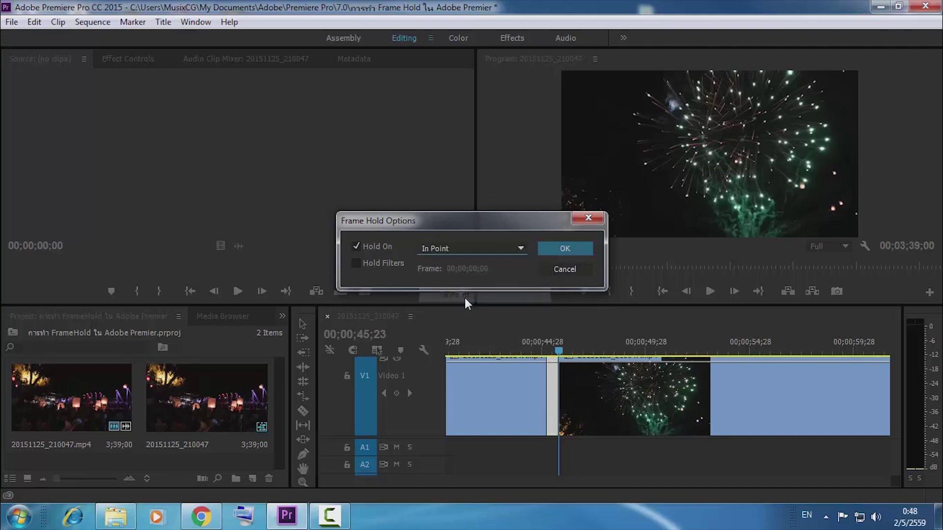
pyautogui.click(551, 252)
# Play the sequence from just before the first cut to check the held segment
pyautogui.moveTo(560, 350); pyautogui.dragTo(541, 350)
pyautogui.click(709, 293)
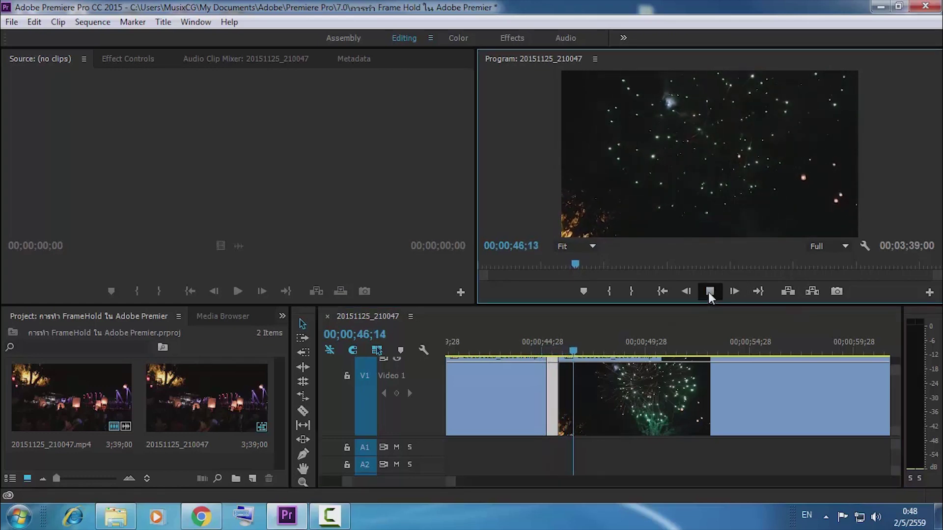
pyautogui.click(709, 293)
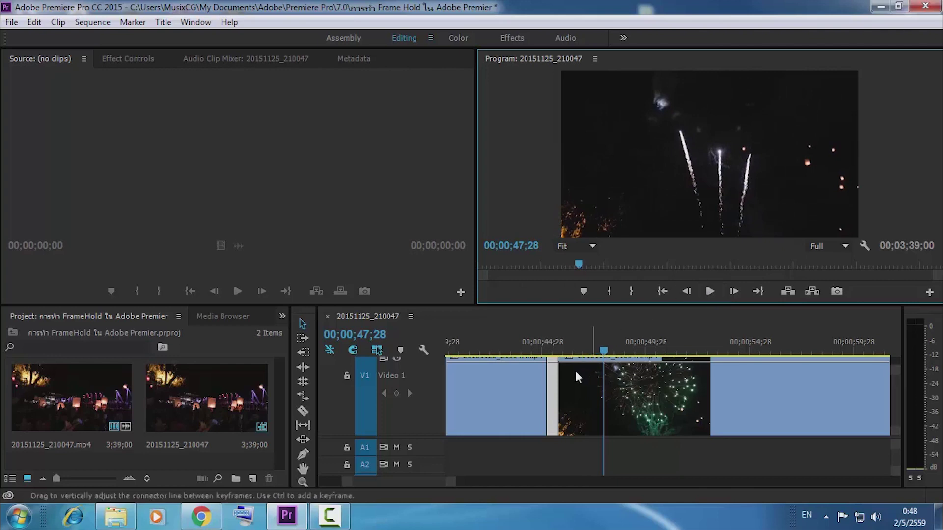
# Change the short segment's Frame Hold Options to hold on Out Point
pyautogui.moveTo(604, 350); pyautogui.dragTo(542, 351)
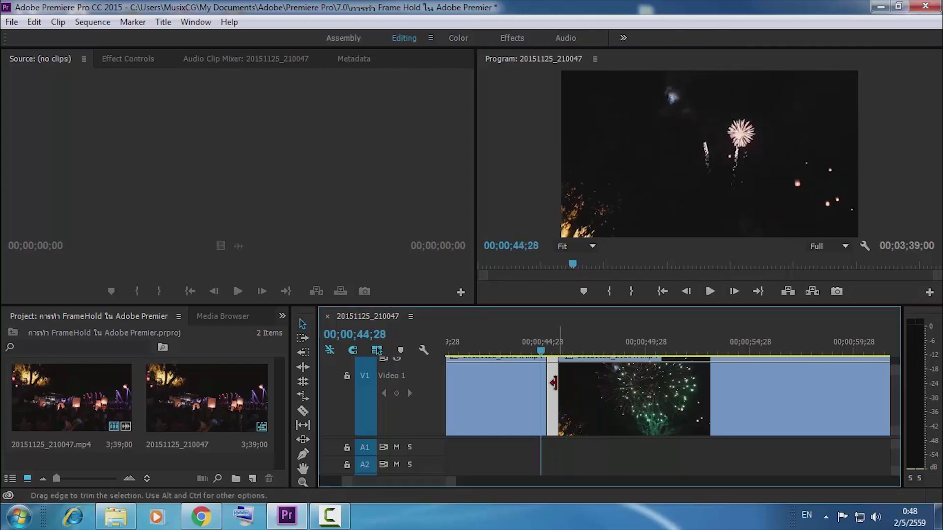
pyautogui.rightClick(552, 382)
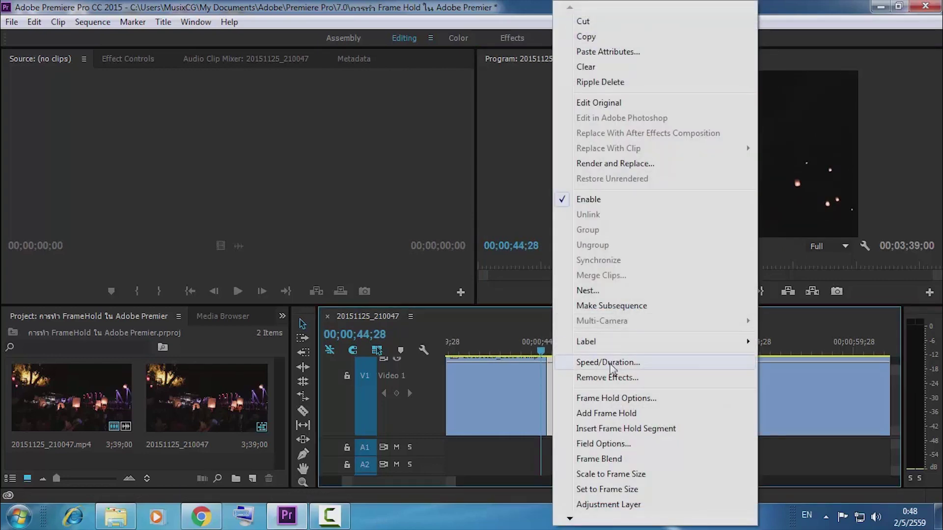
pyautogui.click(600, 401)
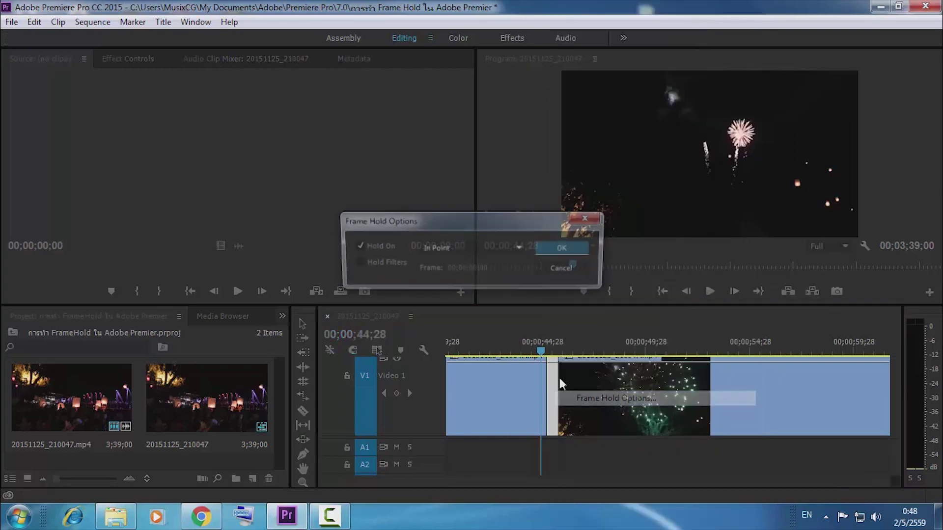
pyautogui.click(459, 249)
pyautogui.click(470, 310)
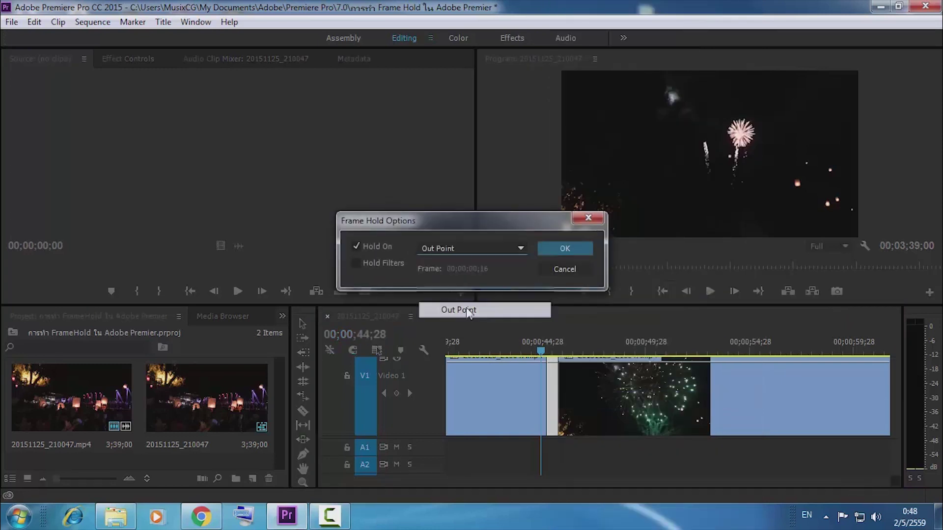
pyautogui.click(572, 248)
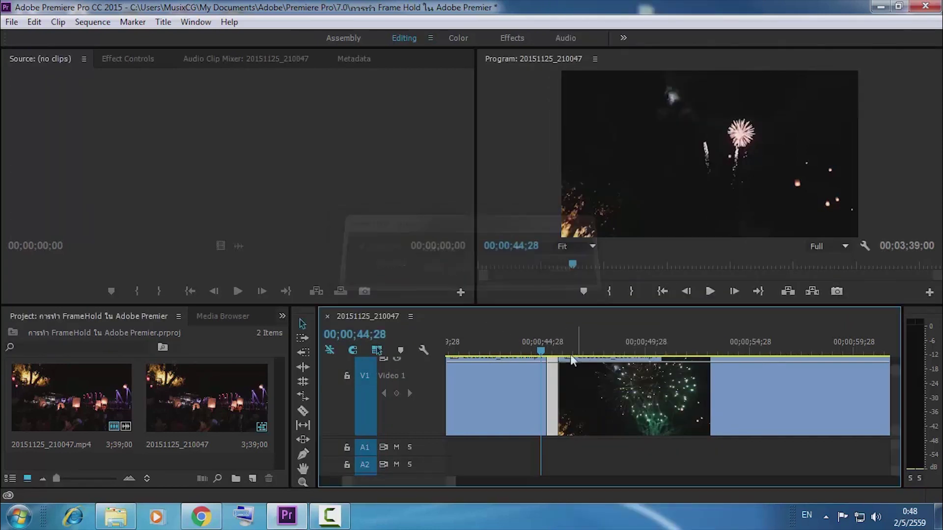
# Preview the Out Point frame hold by playing the sequence across both cuts
pyautogui.click(541, 352)
pyautogui.click(708, 291)
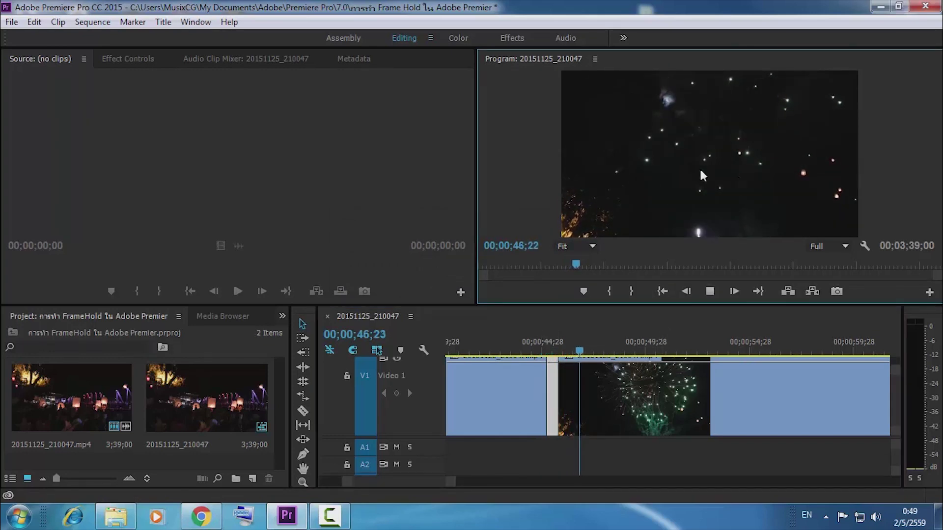
pyautogui.click(711, 292)
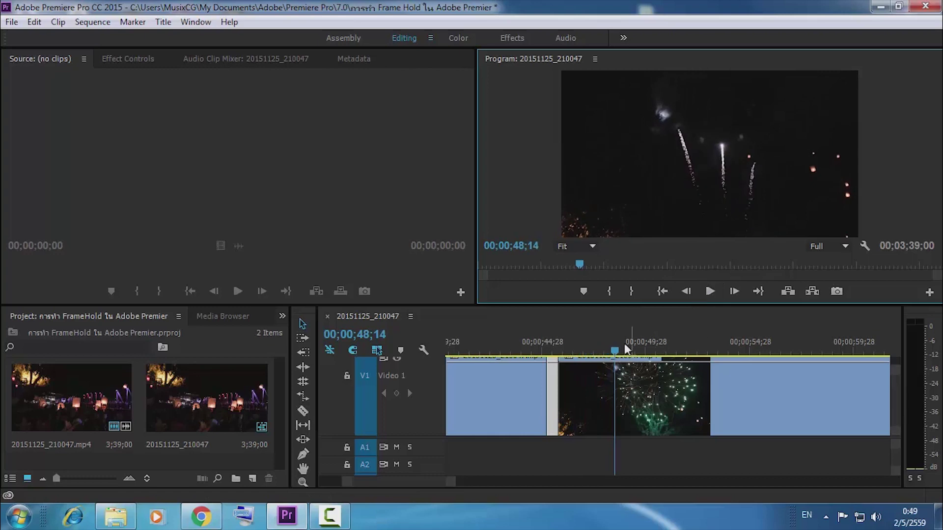
# Return the playhead to before the first cut and set the short segment's frame hold back to In Point
pyautogui.moveTo(614, 353); pyautogui.dragTo(533, 367)
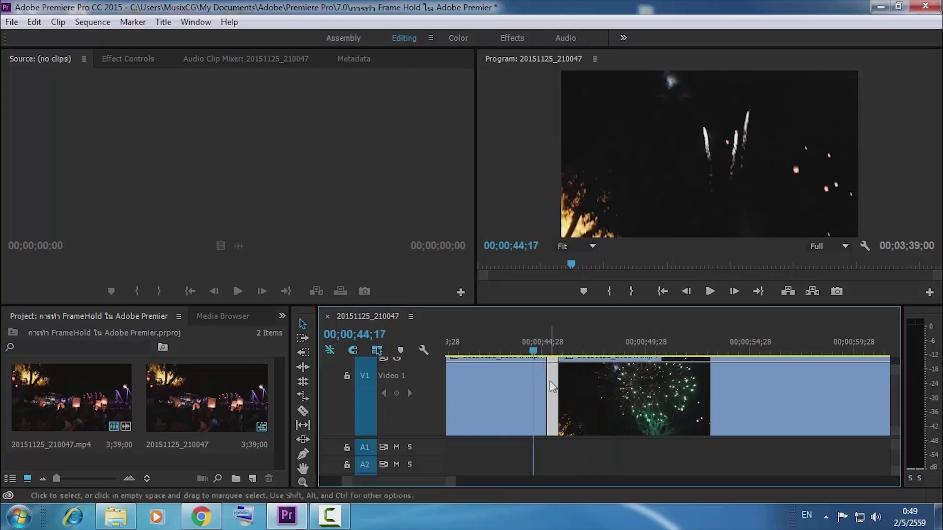
pyautogui.rightClick(552, 386)
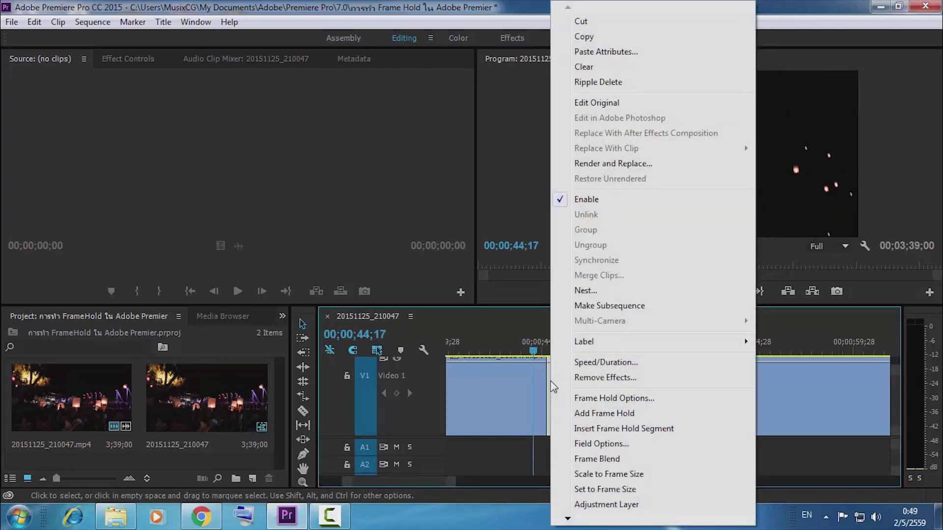
pyautogui.click(586, 400)
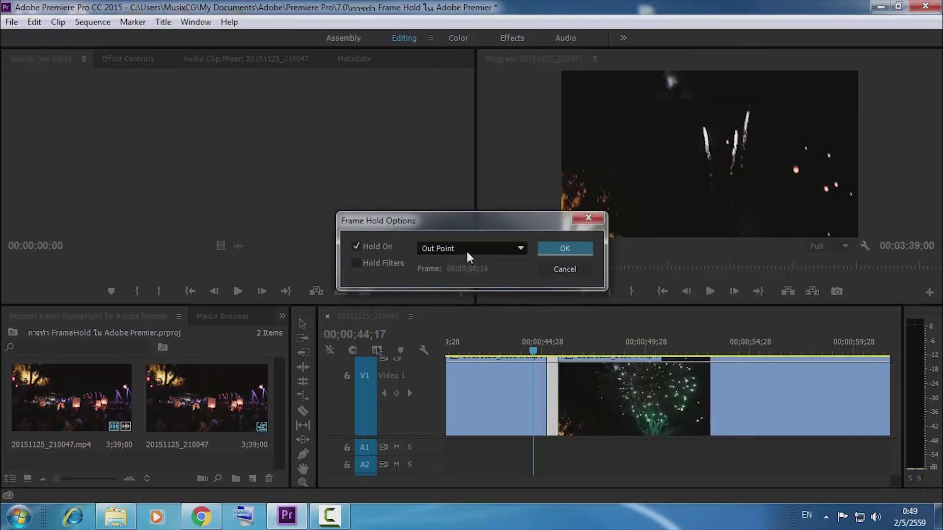
pyautogui.click(469, 250)
pyautogui.click(459, 295)
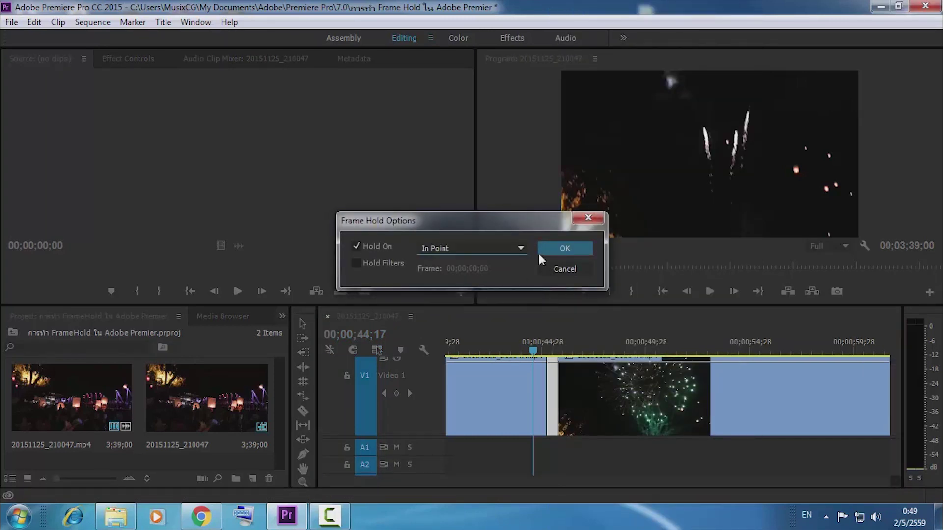
pyautogui.click(564, 249)
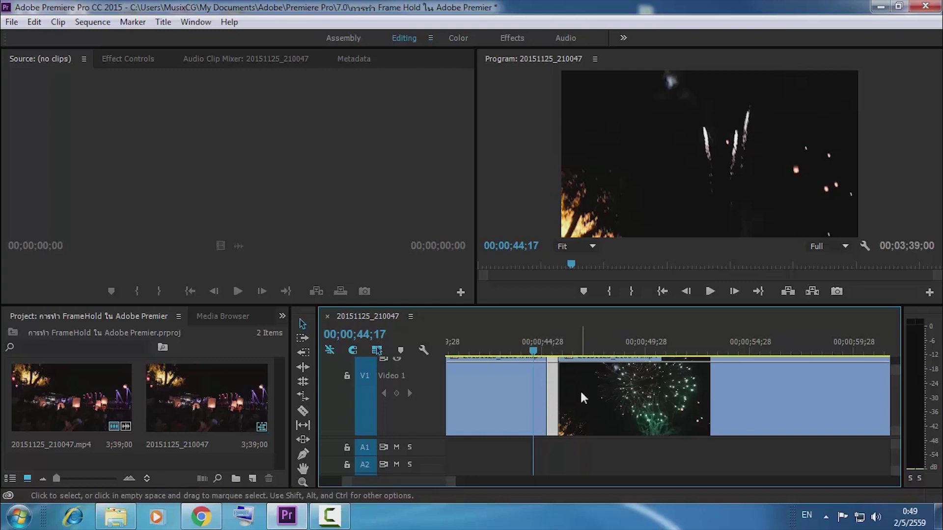
# Extend the held segment's end by about one second, shifting the following clip out of the way and moving it back against the new end
pyautogui.moveTo(583, 398); pyautogui.dragTo(642, 397)
pyautogui.click(555, 398)
pyautogui.moveTo(555, 398); pyautogui.dragTo(573, 398)
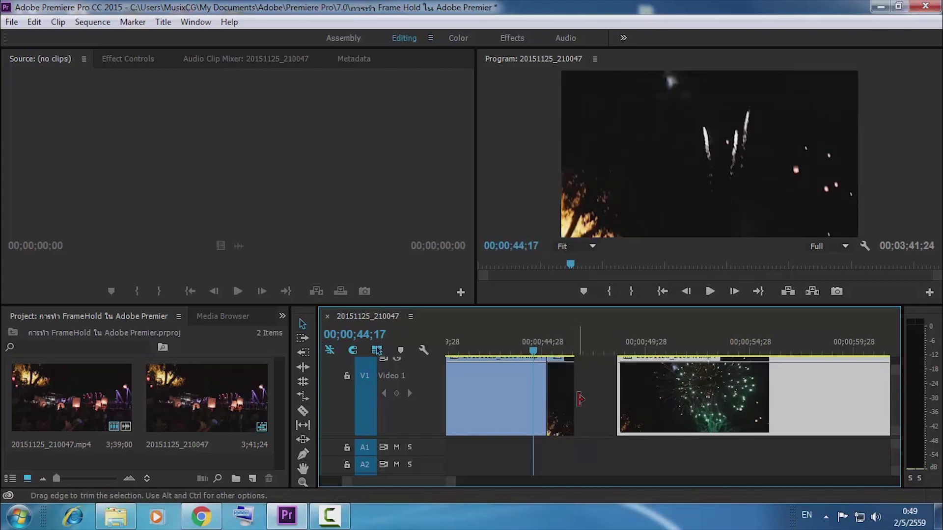
pyautogui.click(572, 393)
pyautogui.moveTo(572, 393); pyautogui.dragTo(580, 393)
pyautogui.moveTo(656, 400); pyautogui.dragTo(618, 410)
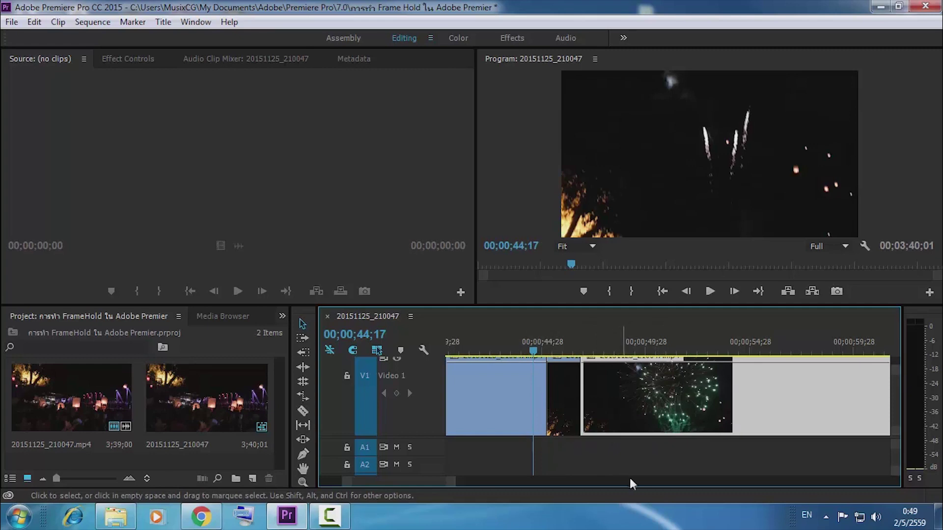
# Play the lengthened freeze frame through into the following clip, then return the playhead to before the first cut
pyautogui.press('space')
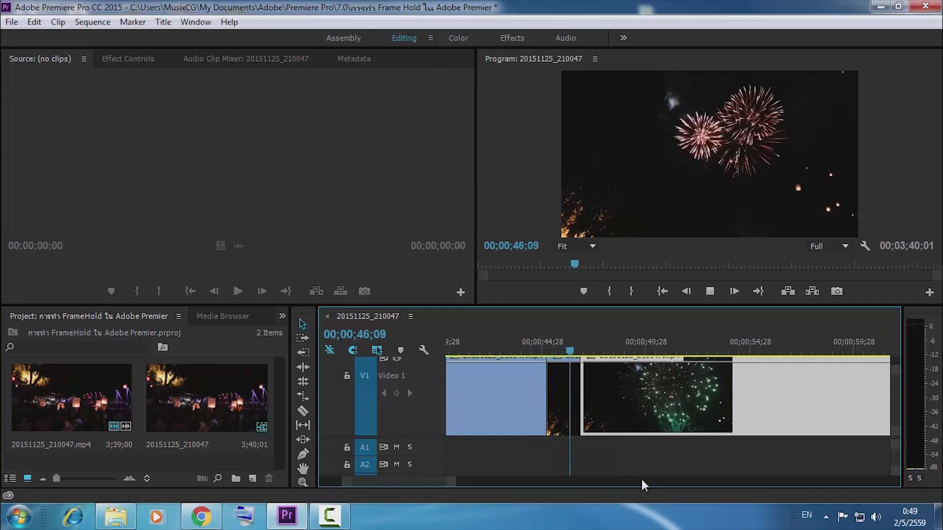
pyautogui.press('space')
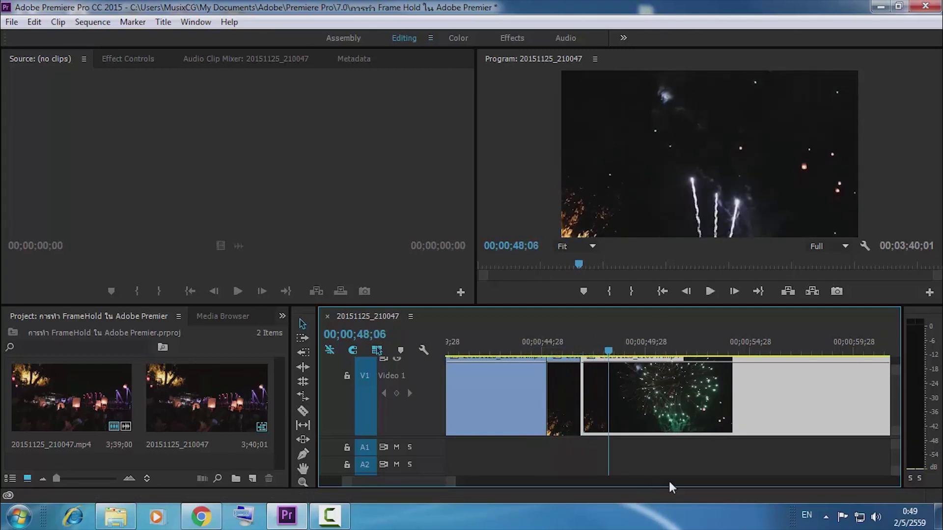
pyautogui.moveTo(609, 352); pyautogui.dragTo(535, 355)
# Move the clip after the held segment about three seconds later to open a gap, and scrub across the freeze frame
pyautogui.moveTo(602, 394); pyautogui.dragTo(655, 400)
pyautogui.moveTo(530, 353); pyautogui.dragTo(576, 353)
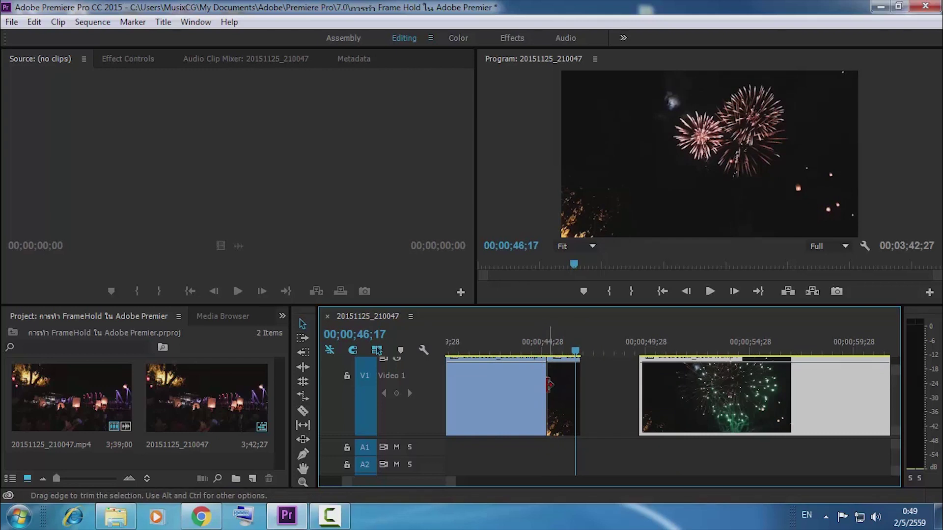
pyautogui.moveTo(574, 353); pyautogui.dragTo(538, 352)
# Copy the held segment, paste it into the gap at 00;00;47;05, and move the copy against the original's end
pyautogui.click(565, 395)
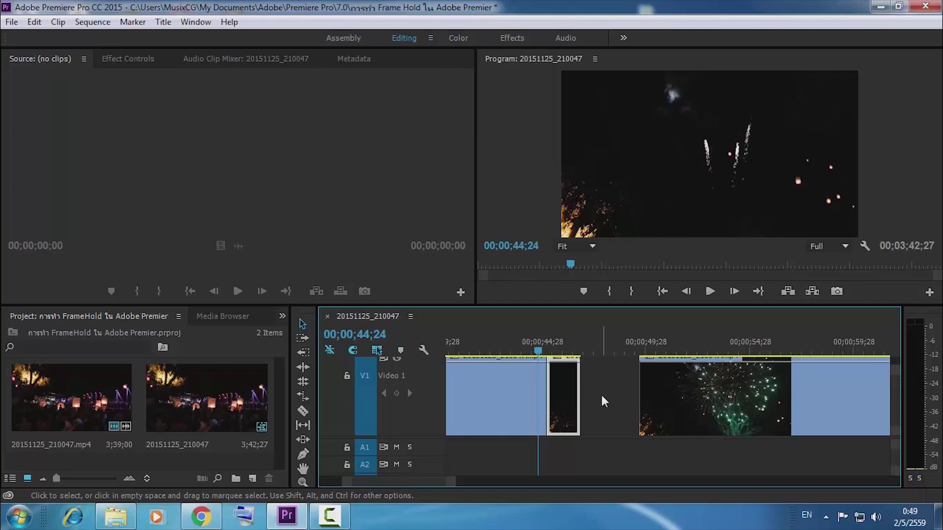
pyautogui.rightClick(564, 403)
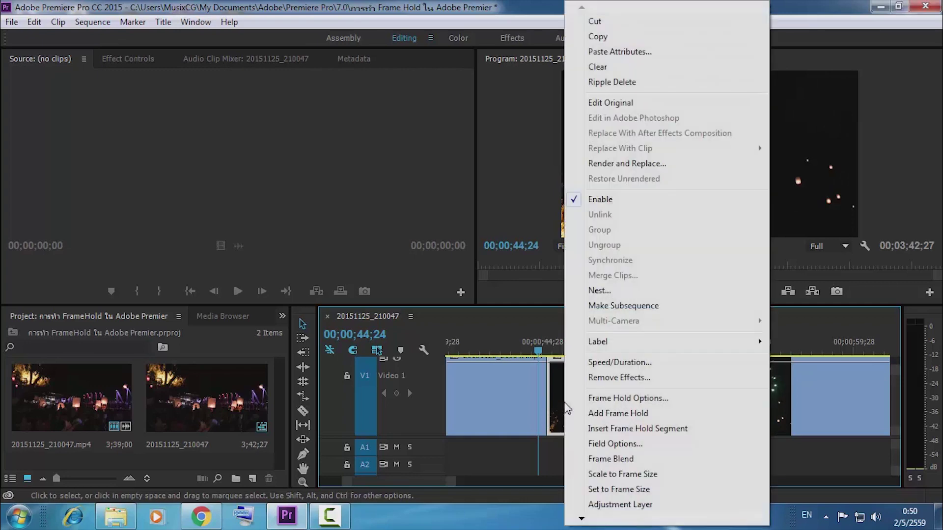
pyautogui.click(597, 37)
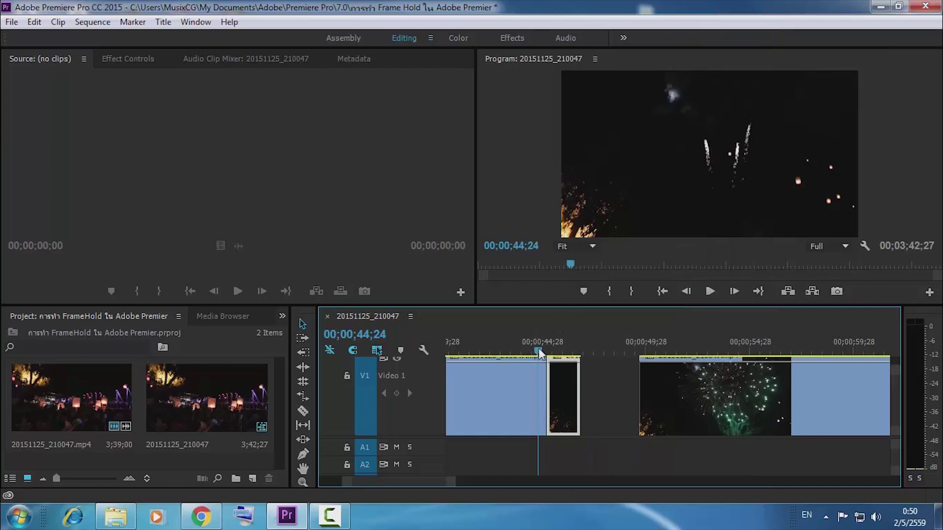
pyautogui.moveTo(537, 353); pyautogui.dragTo(587, 351)
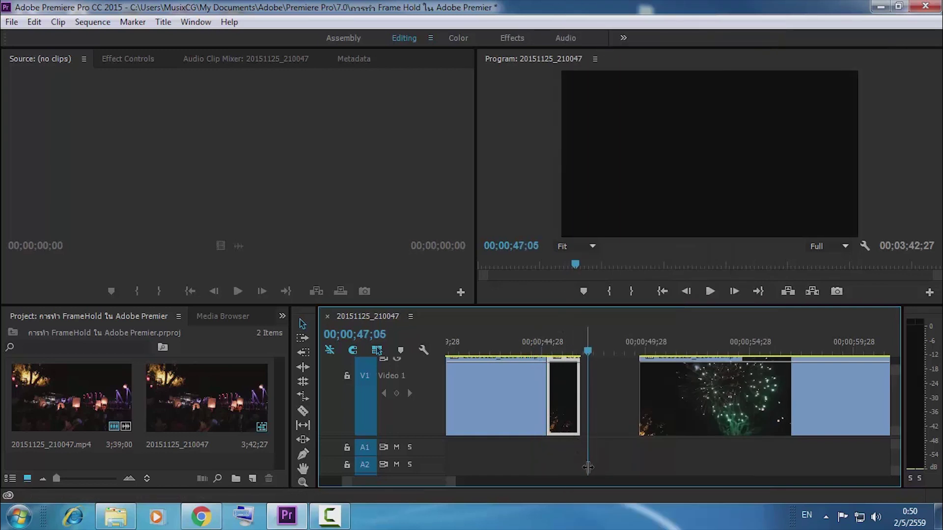
pyautogui.hotkey('ctrl', 'v')
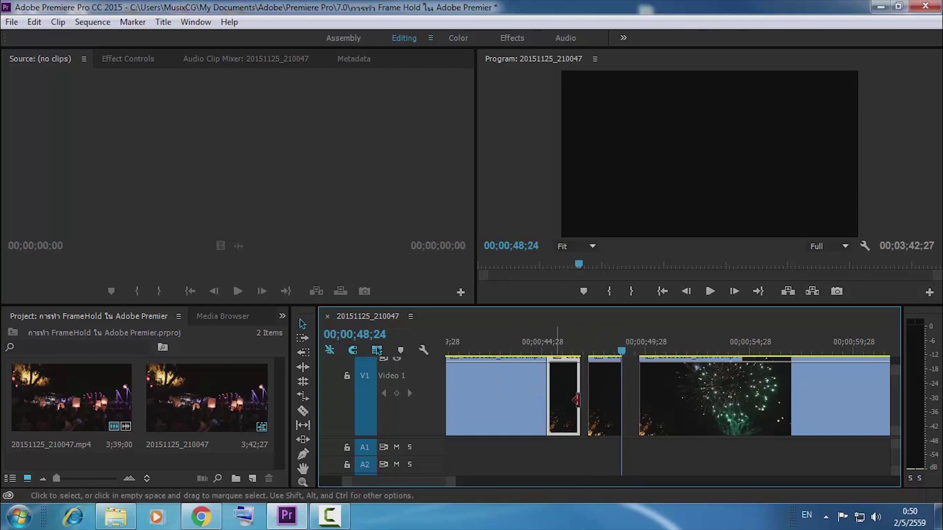
pyautogui.click(606, 398)
pyautogui.moveTo(606, 400); pyautogui.dragTo(598, 407)
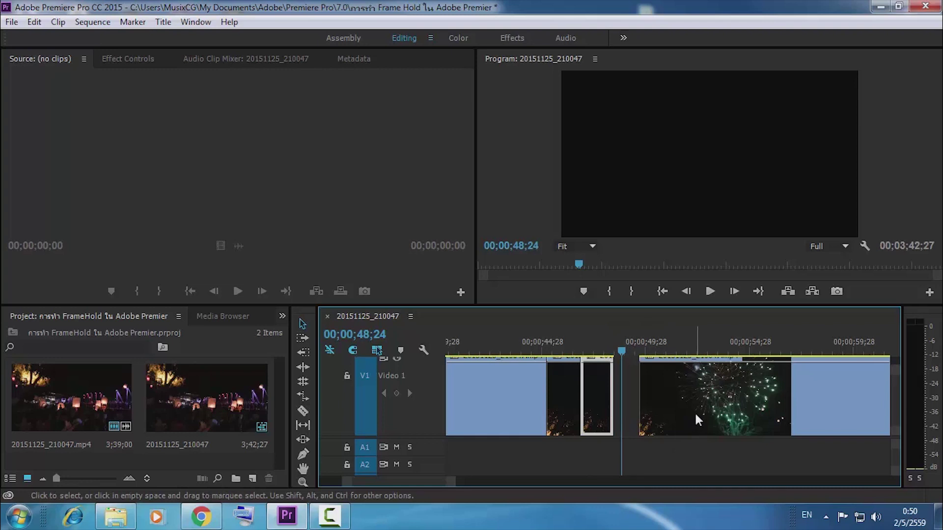
# Move the following clip back against the copied segment's end to close the gap, and return the playhead to 00;00;44;26
pyautogui.moveTo(695, 416); pyautogui.dragTo(671, 415)
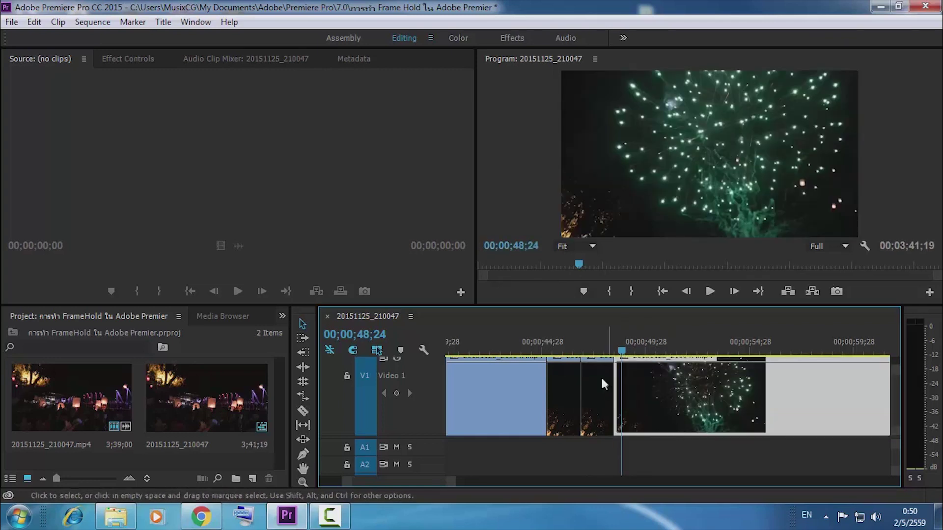
pyautogui.moveTo(621, 350); pyautogui.dragTo(539, 351)
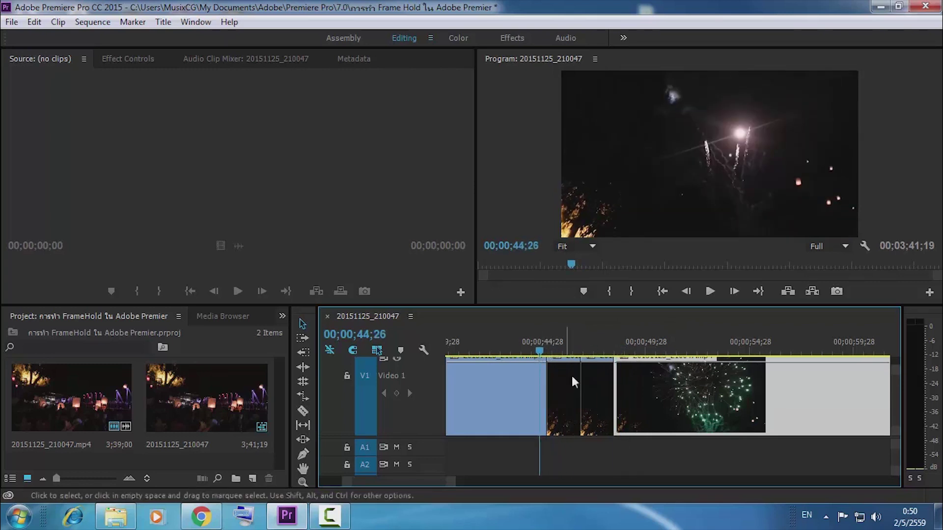
# Turn off Hold On in the Frame Hold Options of the copied segment so that it is no longer a still frame
pyautogui.click(600, 388)
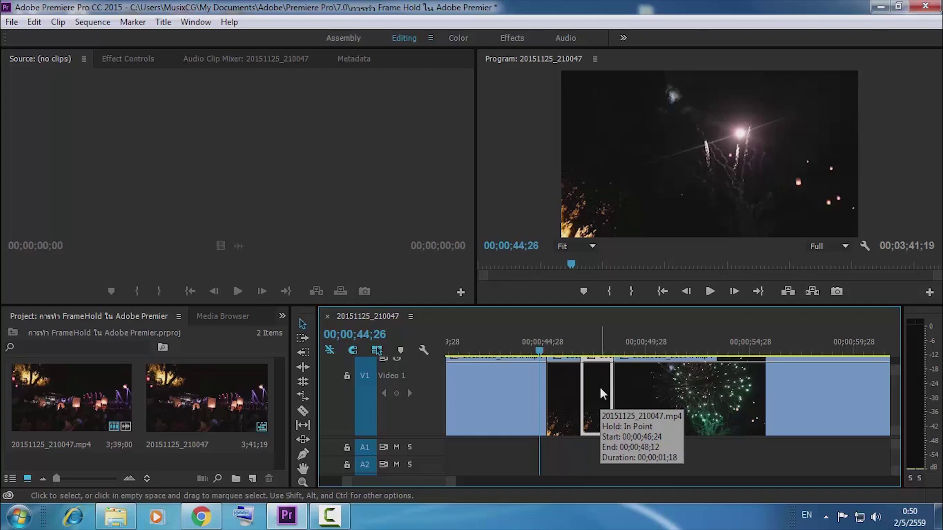
pyautogui.rightClick(601, 387)
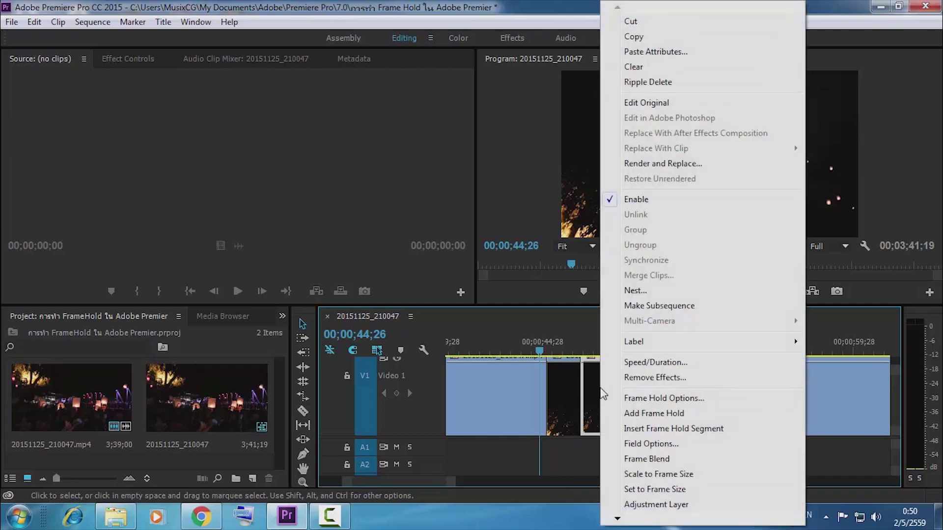
pyautogui.click(636, 398)
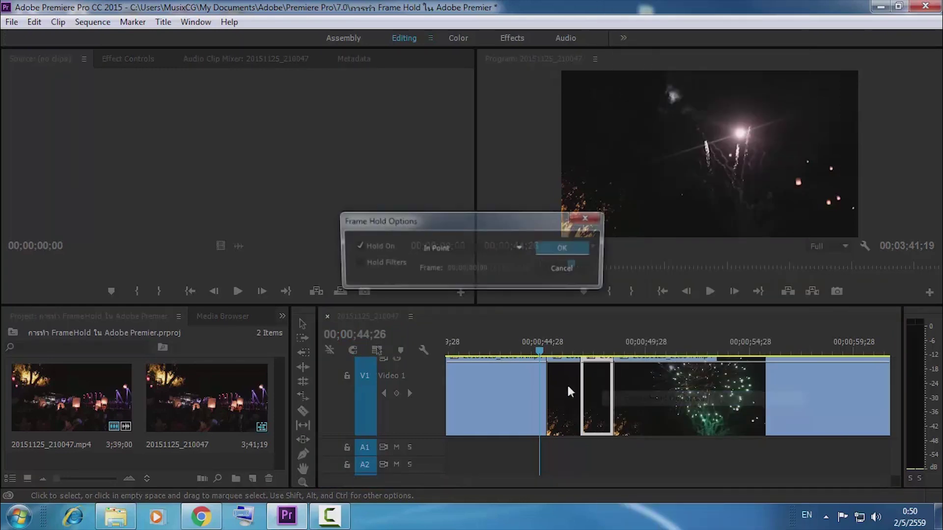
pyautogui.click(357, 247)
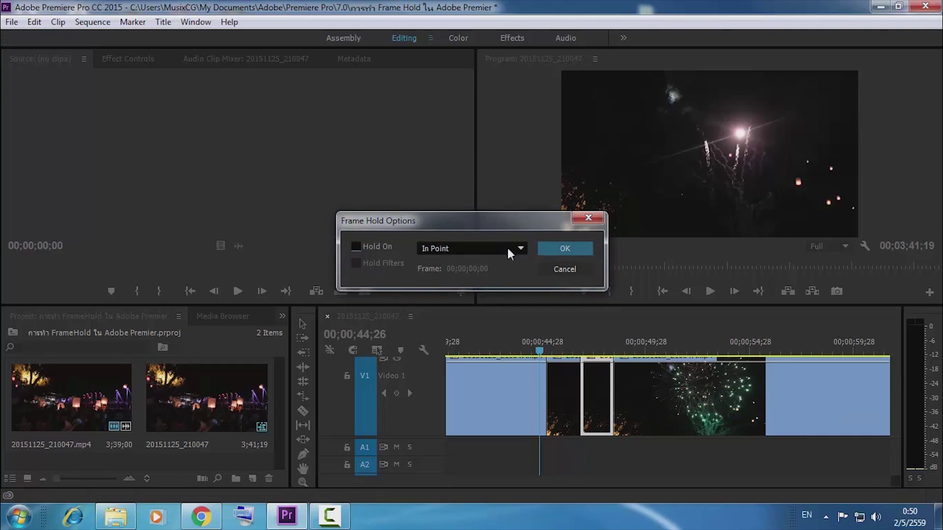
pyautogui.click(561, 248)
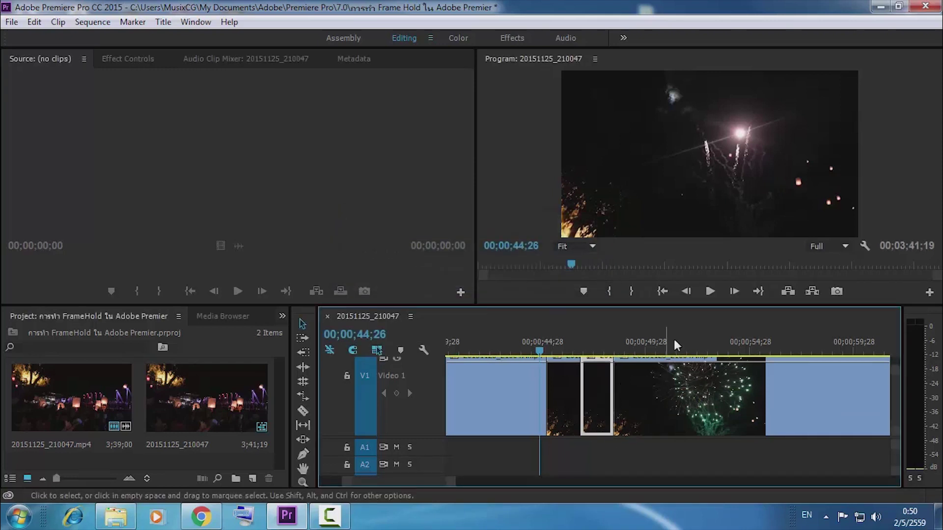
# Play from before the freeze frame through the unheld copy into the following clip, and replay it from just before the first cut
pyautogui.click(710, 292)
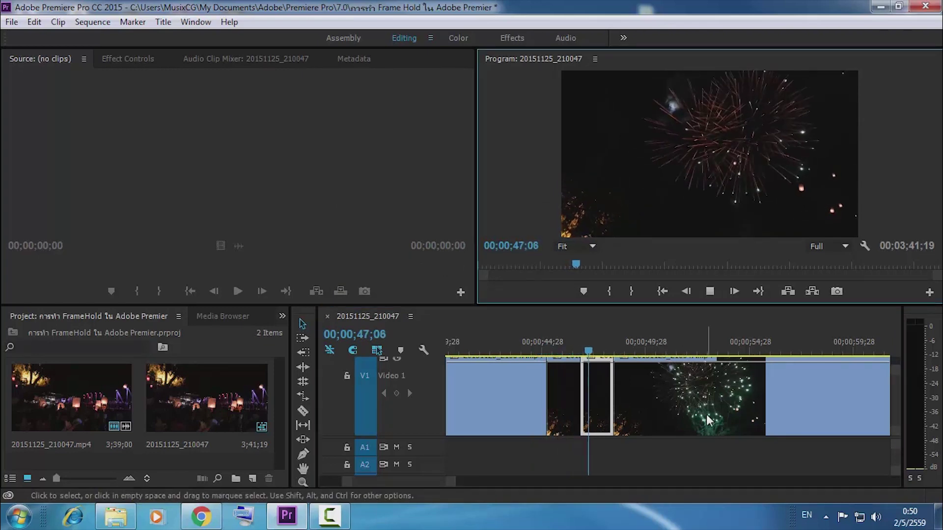
pyautogui.click(710, 294)
pyautogui.moveTo(649, 350); pyautogui.dragTo(537, 372)
pyautogui.click(711, 292)
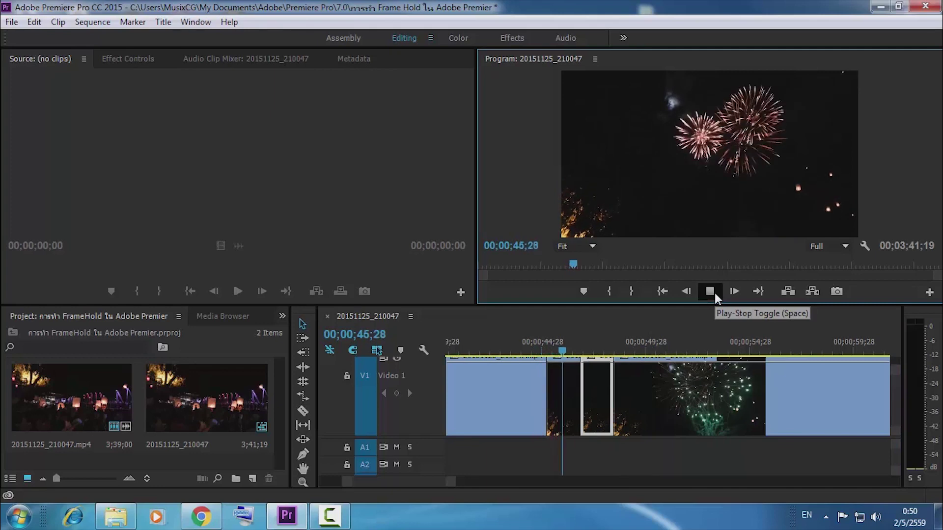